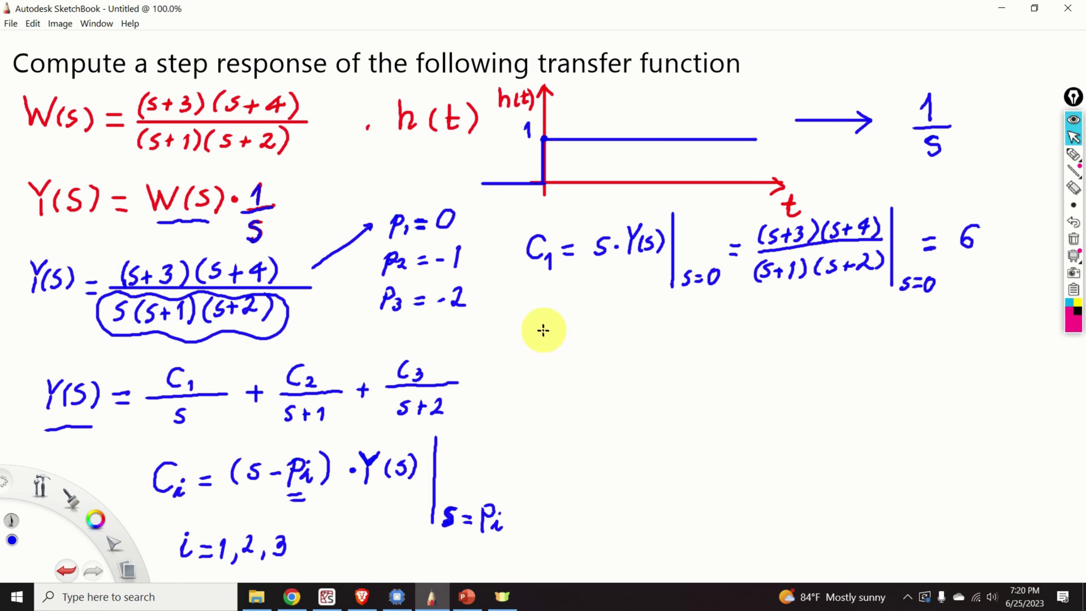
Step: Undo the stray stroke and write C2 = (s+1)Y(s) evaluated at s=-1
{"action": "key", "text": "ctrl+z"}
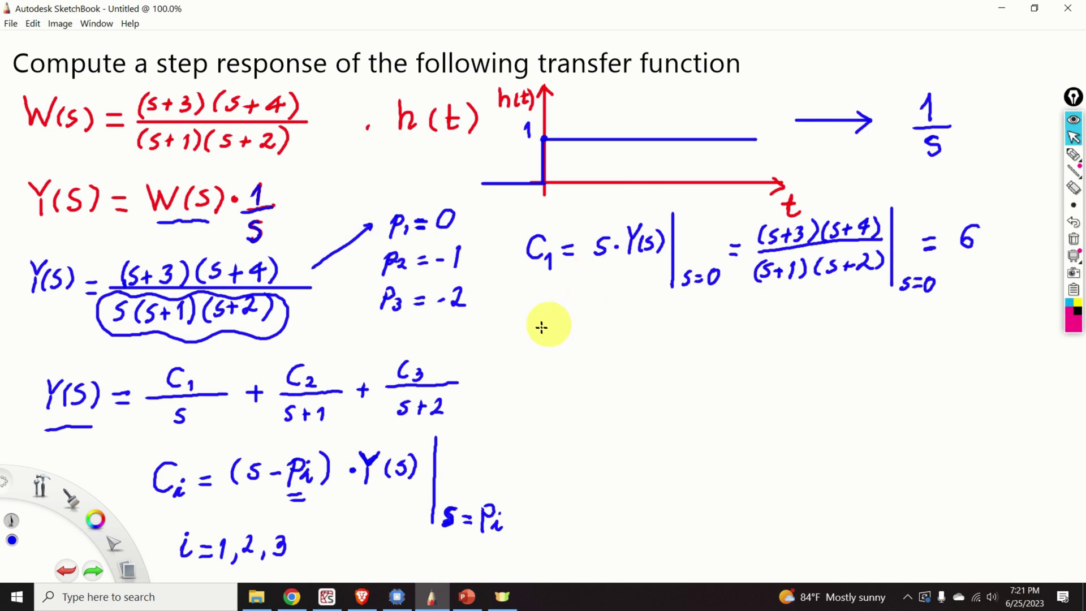
{"action": "mouse_move", "coordinate": [536, 338]}
{"action": "left_mouse_down"}
{"action": "mouse_move", "coordinate": [545, 366]}
{"action": "mouse_move", "coordinate": [564, 348]}
{"action": "left_mouse_up"}
{"action": "left_click_drag", "start_coordinate": [555, 356], "coordinate": [564, 354]}
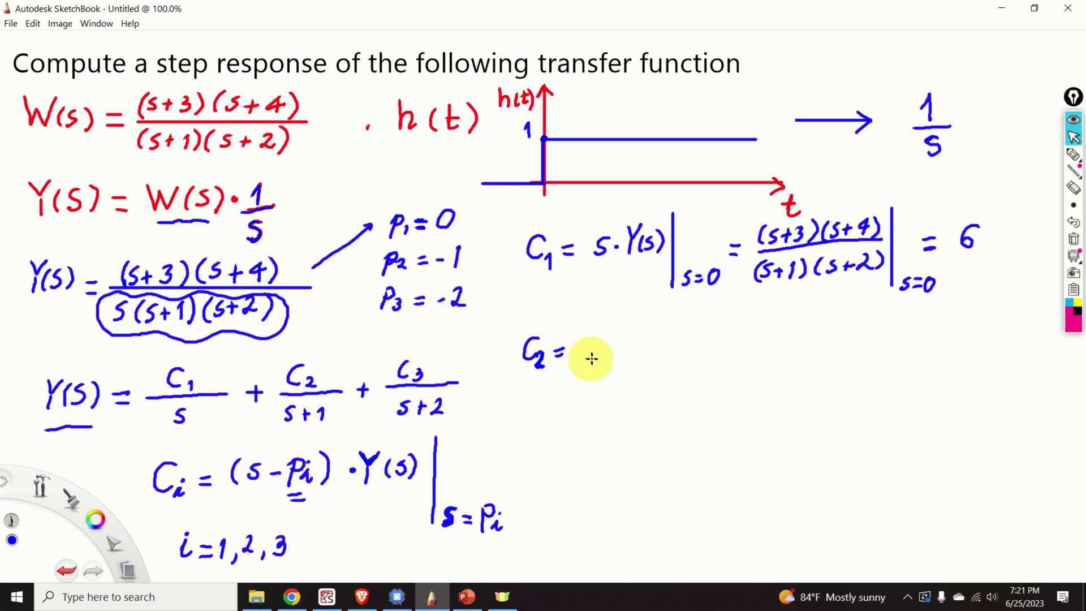
{"action": "mouse_move", "coordinate": [584, 337]}
{"action": "left_mouse_down"}
{"action": "mouse_move", "coordinate": [577, 363]}
{"action": "mouse_move", "coordinate": [614, 349]}
{"action": "mouse_move", "coordinate": [608, 357]}
{"action": "mouse_move", "coordinate": [629, 362]}
{"action": "mouse_move", "coordinate": [651, 346]}
{"action": "left_mouse_up"}
{"action": "mouse_move", "coordinate": [657, 334]}
{"action": "left_mouse_down"}
{"action": "mouse_move", "coordinate": [646, 362]}
{"action": "mouse_move", "coordinate": [669, 347]}
{"action": "mouse_move", "coordinate": [677, 357]}
{"action": "left_mouse_up"}
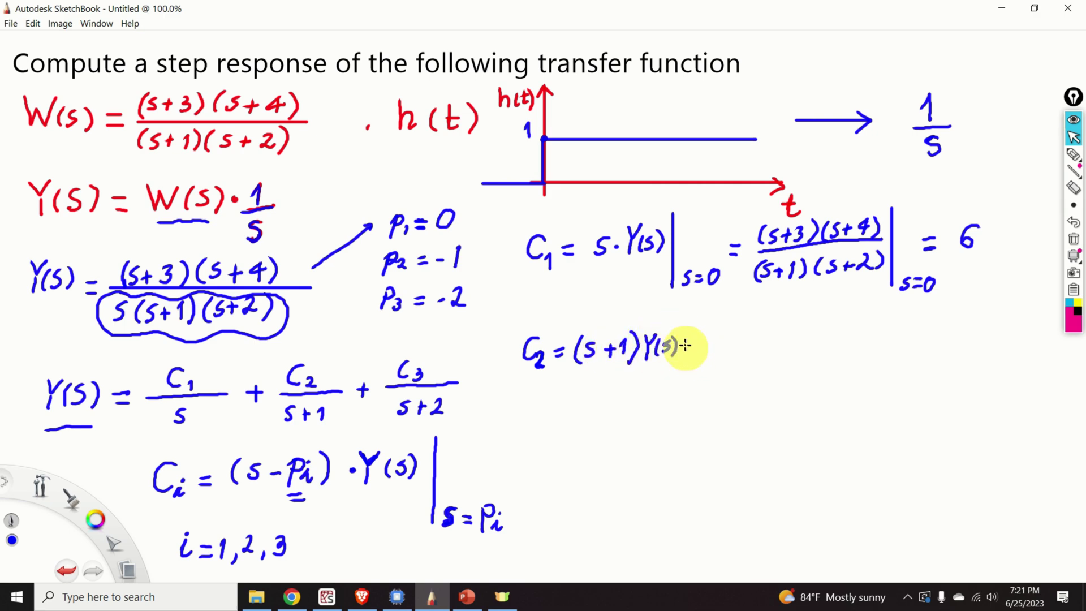
{"action": "left_click_drag", "start_coordinate": [683, 312], "coordinate": [683, 383]}
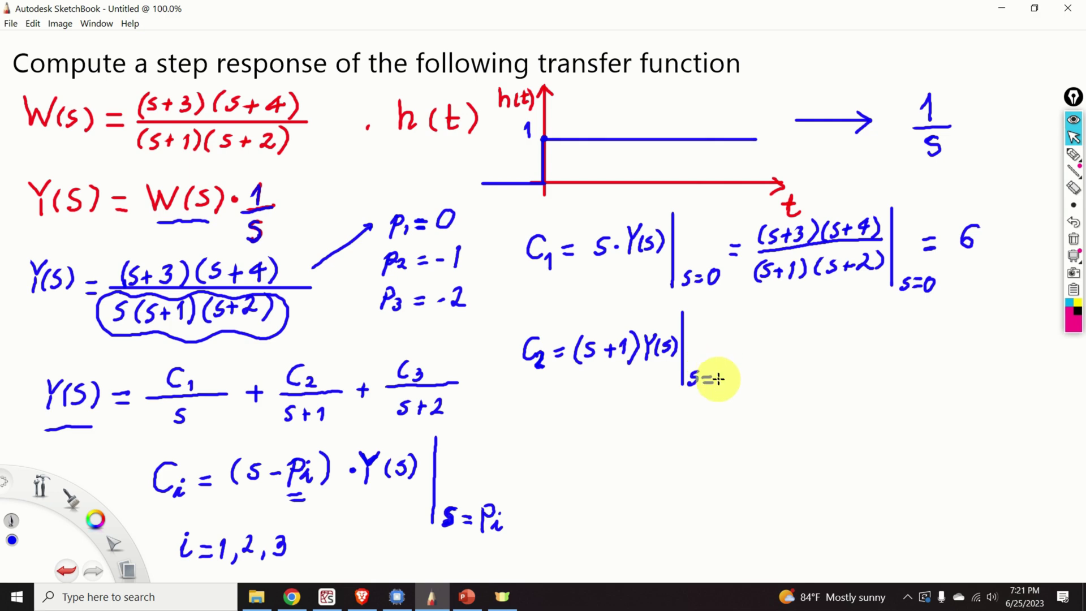
{"action": "left_click_drag", "start_coordinate": [733, 369], "coordinate": [732, 385]}
{"action": "left_click_drag", "start_coordinate": [729, 347], "coordinate": [741, 346]}
{"action": "left_click_drag", "start_coordinate": [730, 354], "coordinate": [883, 346]}
Step: Write the reduced fraction over s(s+2) at s=-1, giving -6, and begin C3 below
{"action": "mouse_move", "coordinate": [767, 322]}
{"action": "left_mouse_down"}
{"action": "mouse_move", "coordinate": [764, 339]}
{"action": "mouse_move", "coordinate": [841, 321]}
{"action": "mouse_move", "coordinate": [869, 320]}
{"action": "mouse_move", "coordinate": [865, 333]}
{"action": "mouse_move", "coordinate": [880, 338]}
{"action": "left_mouse_up"}
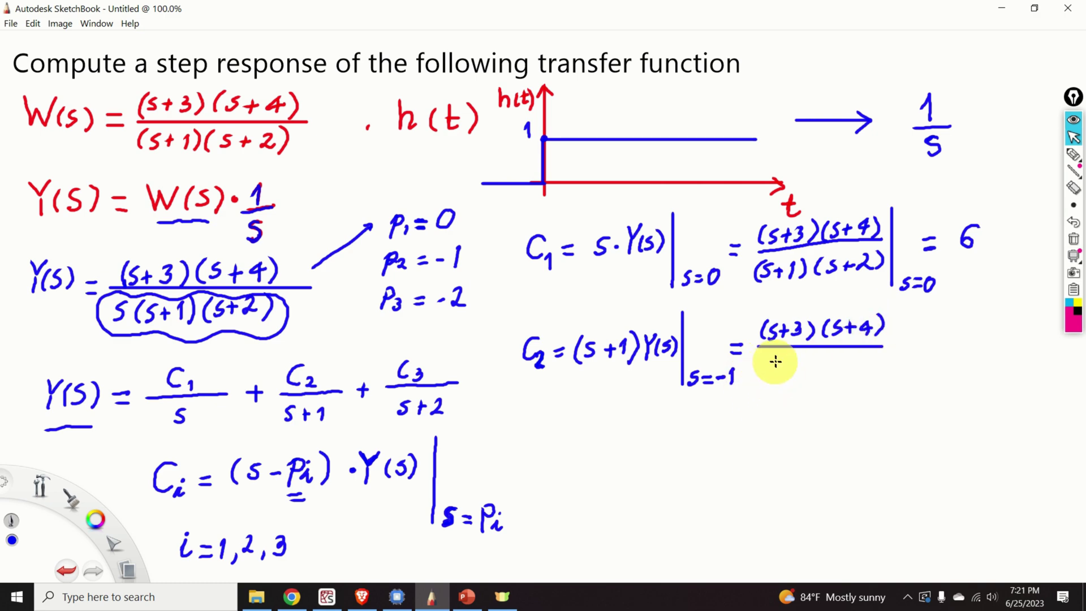
{"action": "left_click_drag", "start_coordinate": [780, 372], "coordinate": [825, 372]}
{"action": "left_click_drag", "start_coordinate": [820, 366], "coordinate": [851, 370]}
{"action": "left_click_drag", "start_coordinate": [854, 355], "coordinate": [853, 375]}
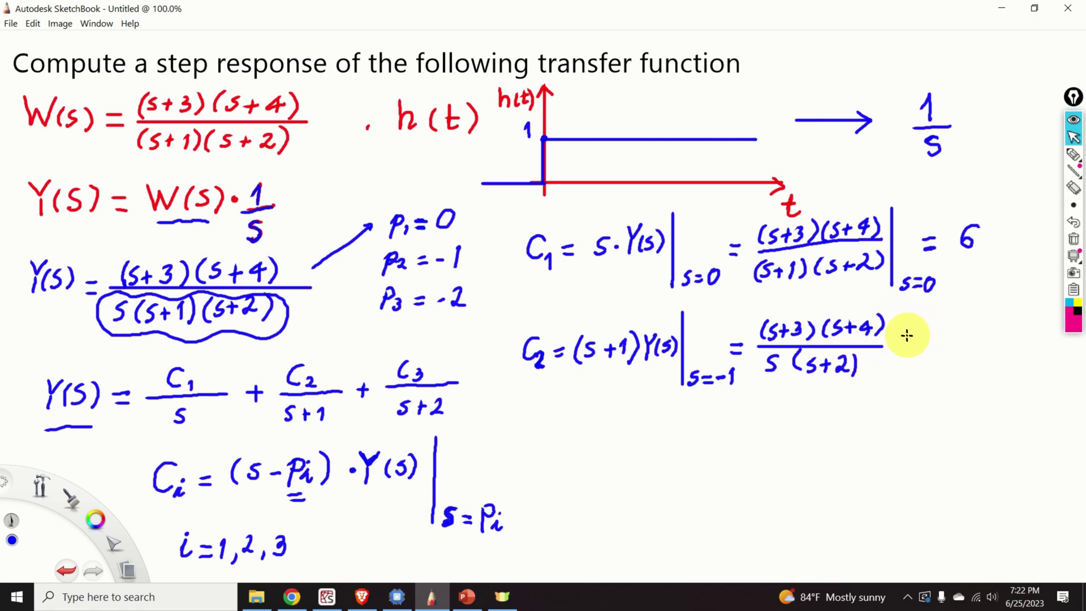
{"action": "mouse_move", "coordinate": [903, 312]}
{"action": "left_mouse_down"}
{"action": "mouse_move", "coordinate": [902, 382]}
{"action": "mouse_move", "coordinate": [950, 377]}
{"action": "mouse_move", "coordinate": [958, 343]}
{"action": "mouse_move", "coordinate": [946, 357]}
{"action": "left_mouse_up"}
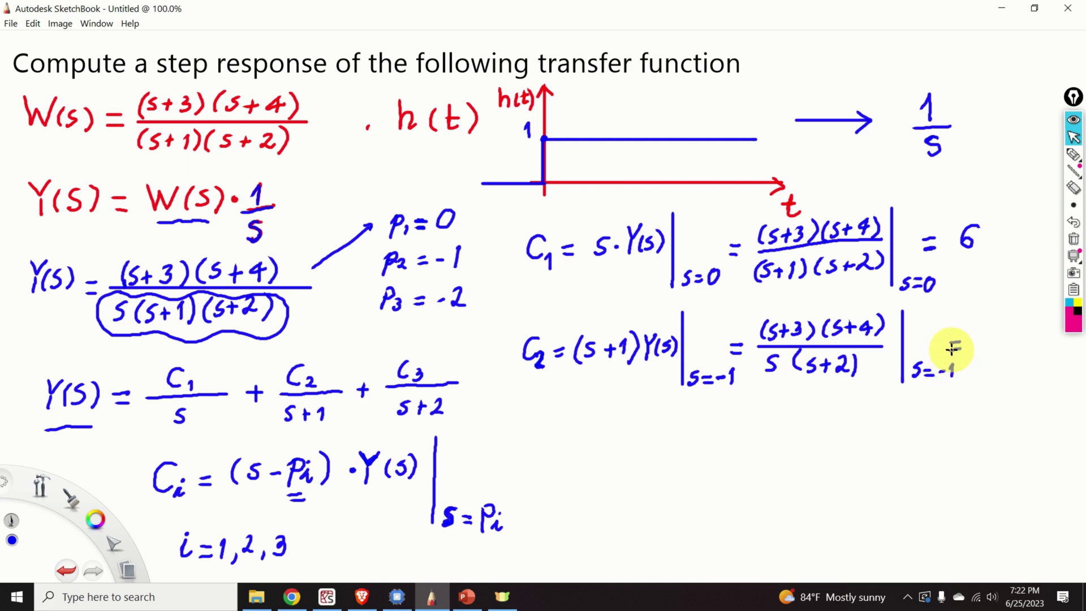
{"action": "left_click_drag", "start_coordinate": [976, 344], "coordinate": [994, 340]}
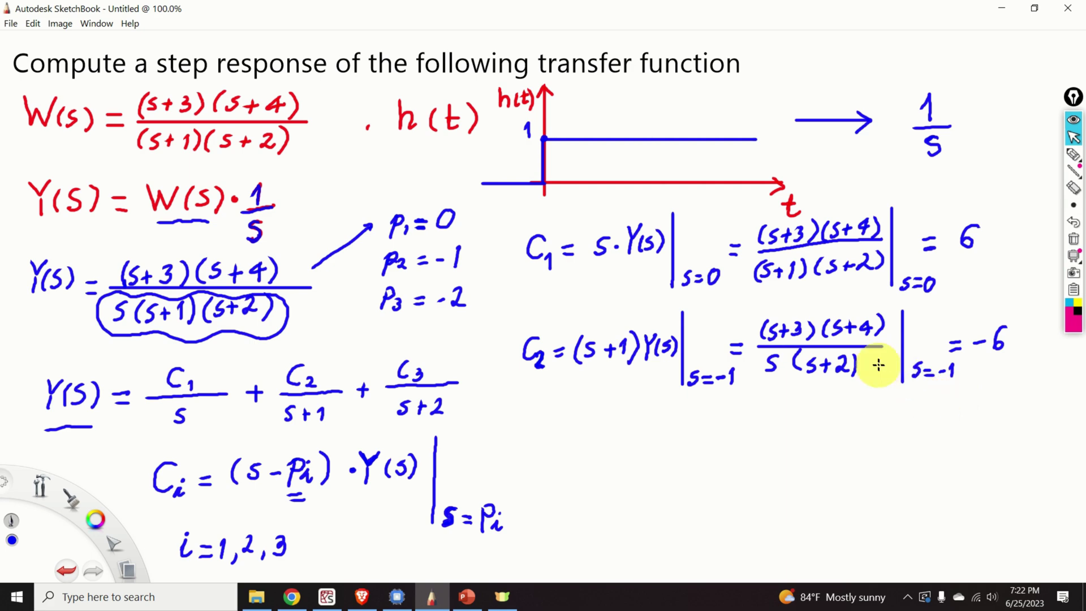
{"action": "mouse_move", "coordinate": [541, 439]}
{"action": "left_mouse_down"}
{"action": "mouse_move", "coordinate": [532, 458]}
{"action": "mouse_move", "coordinate": [542, 467]}
{"action": "mouse_move", "coordinate": [562, 452]}
{"action": "mouse_move", "coordinate": [582, 460]}
{"action": "left_mouse_up"}
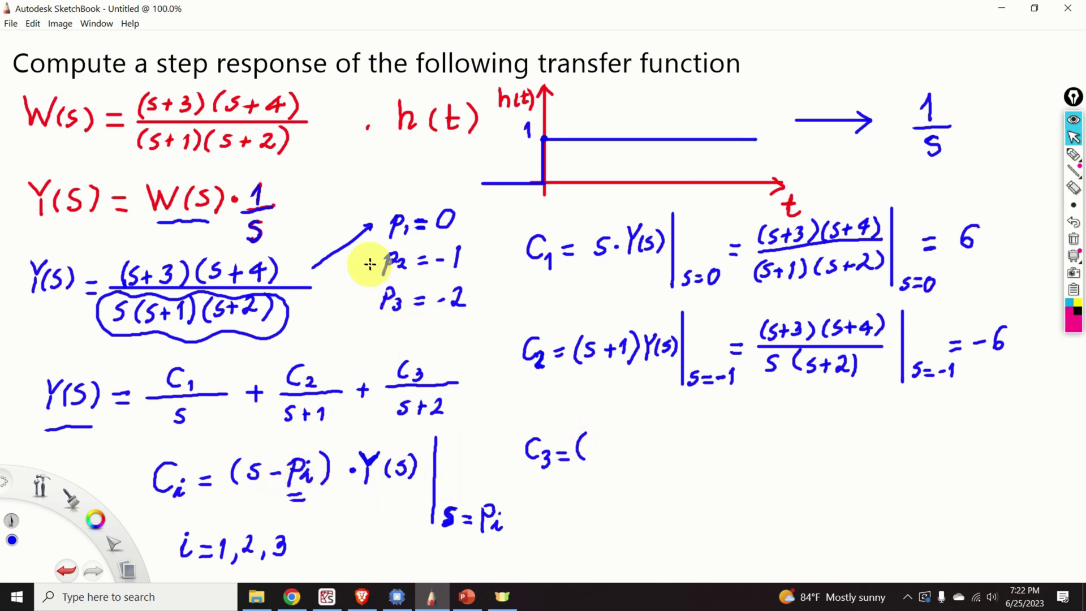
Step: Write C3 = (s+2)Y(s) with an evaluation bar at s=-2 and an equals sign
{"action": "mouse_move", "coordinate": [607, 442]}
{"action": "left_mouse_down"}
{"action": "mouse_move", "coordinate": [591, 456]}
{"action": "mouse_move", "coordinate": [620, 451]}
{"action": "left_mouse_up"}
{"action": "mouse_move", "coordinate": [614, 447]}
{"action": "left_mouse_down"}
{"action": "mouse_move", "coordinate": [614, 458]}
{"action": "mouse_move", "coordinate": [645, 460]}
{"action": "mouse_move", "coordinate": [663, 446]}
{"action": "left_mouse_up"}
{"action": "left_click_drag", "start_coordinate": [669, 433], "coordinate": [662, 458]}
{"action": "left_click_drag", "start_coordinate": [677, 443], "coordinate": [687, 459]}
{"action": "mouse_move", "coordinate": [699, 420]}
{"action": "left_mouse_down"}
{"action": "mouse_move", "coordinate": [703, 482]}
{"action": "mouse_move", "coordinate": [735, 490]}
{"action": "left_mouse_up"}
{"action": "left_click_drag", "start_coordinate": [726, 498], "coordinate": [741, 493]}
{"action": "left_click_drag", "start_coordinate": [744, 488], "coordinate": [753, 499]}
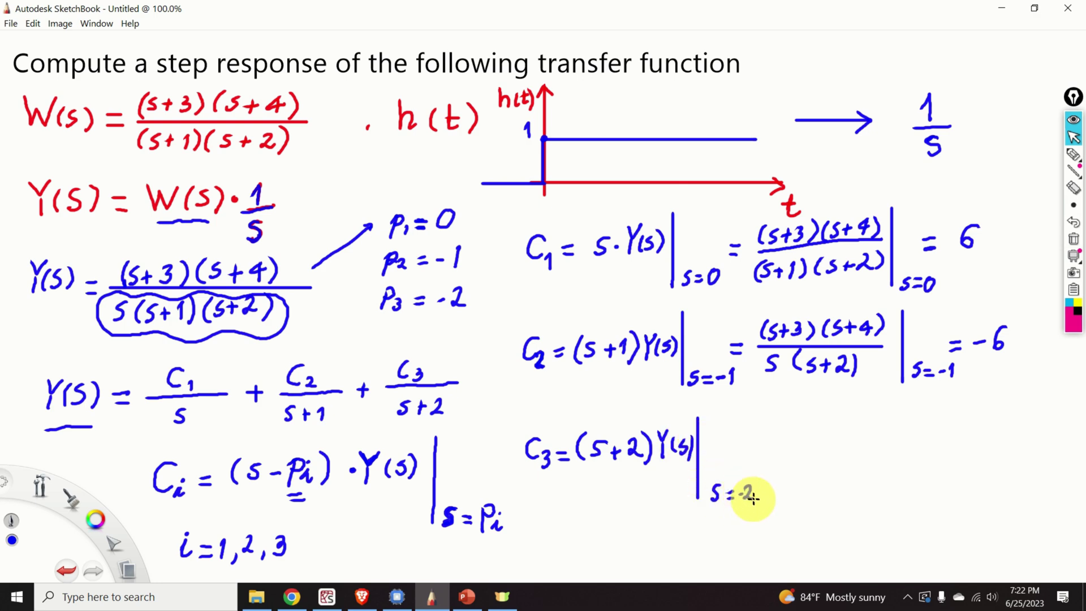
{"action": "mouse_move", "coordinate": [733, 451]}
{"action": "left_mouse_down"}
{"action": "mouse_move", "coordinate": [793, 418]}
{"action": "mouse_move", "coordinate": [794, 433]}
{"action": "mouse_move", "coordinate": [822, 413]}
{"action": "mouse_move", "coordinate": [826, 431]}
{"action": "mouse_move", "coordinate": [870, 423]}
{"action": "left_mouse_up"}
Step: Write (s+3)(s+4)/(s(s+1)) evaluated at s=-2, giving the result 1
{"action": "left_click_drag", "start_coordinate": [866, 410], "coordinate": [865, 431]}
{"action": "left_click_drag", "start_coordinate": [875, 409], "coordinate": [878, 434]}
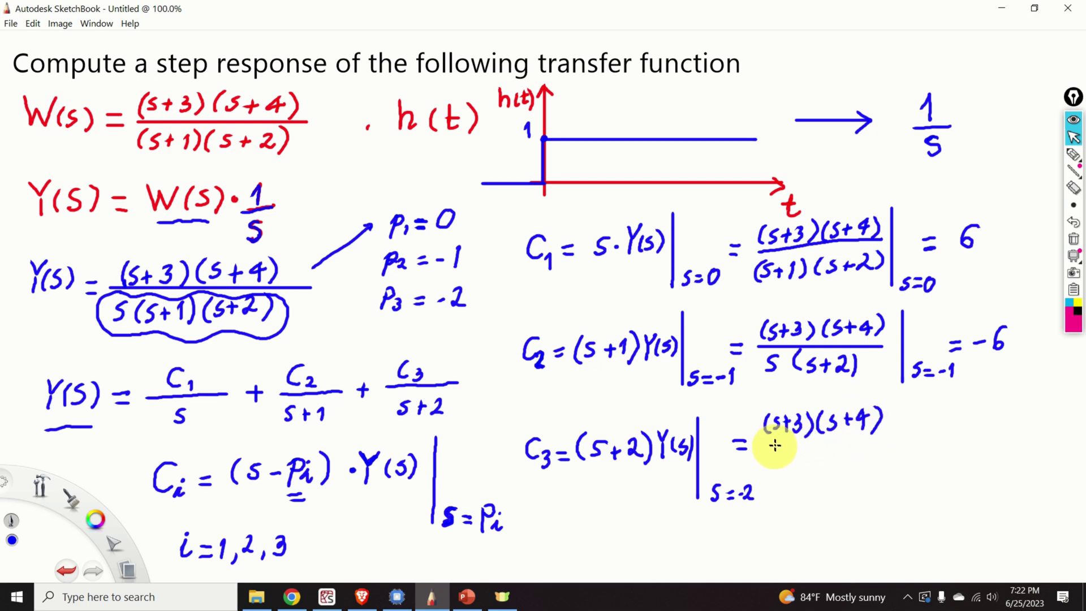
{"action": "left_click_drag", "start_coordinate": [880, 443], "coordinate": [767, 443]}
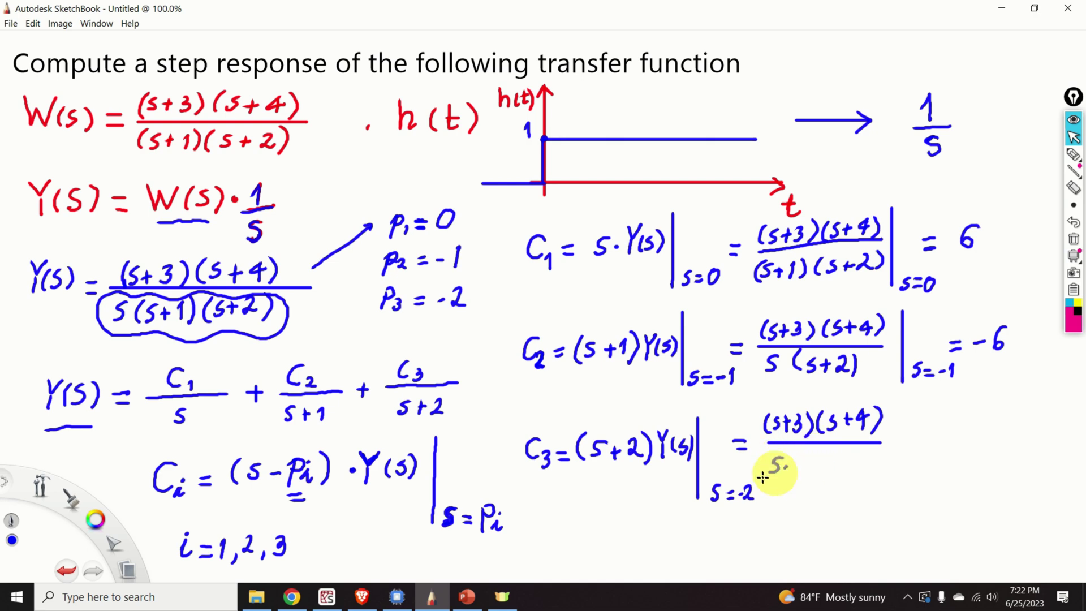
{"action": "mouse_move", "coordinate": [808, 453]}
{"action": "left_mouse_down"}
{"action": "mouse_move", "coordinate": [804, 472]}
{"action": "mouse_move", "coordinate": [845, 472]}
{"action": "left_mouse_up"}
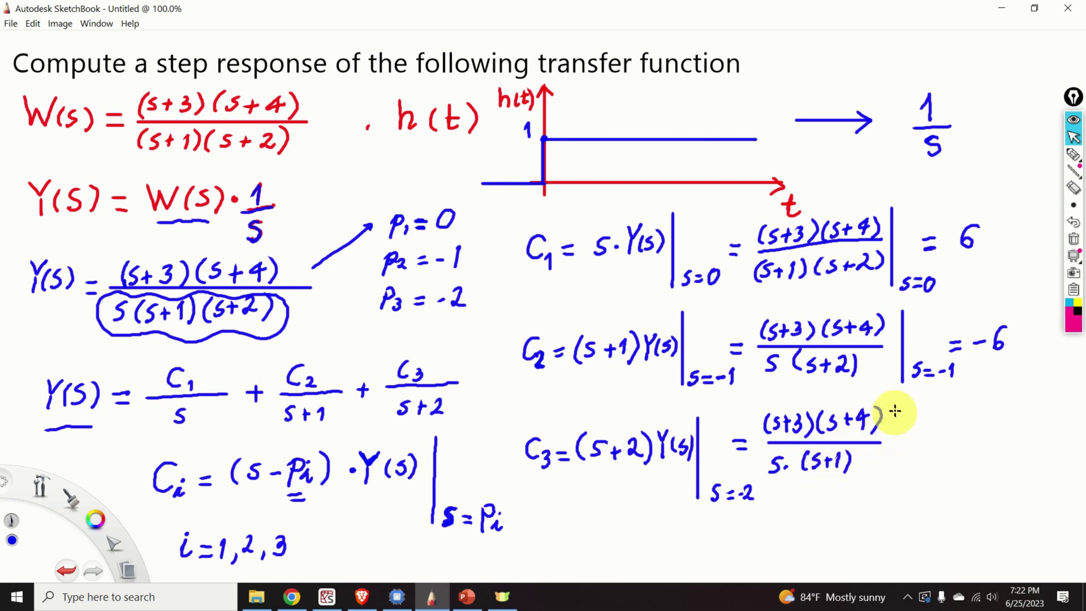
{"action": "mouse_move", "coordinate": [900, 404]}
{"action": "left_mouse_down"}
{"action": "mouse_move", "coordinate": [907, 488]}
{"action": "mouse_move", "coordinate": [955, 491]}
{"action": "left_mouse_up"}
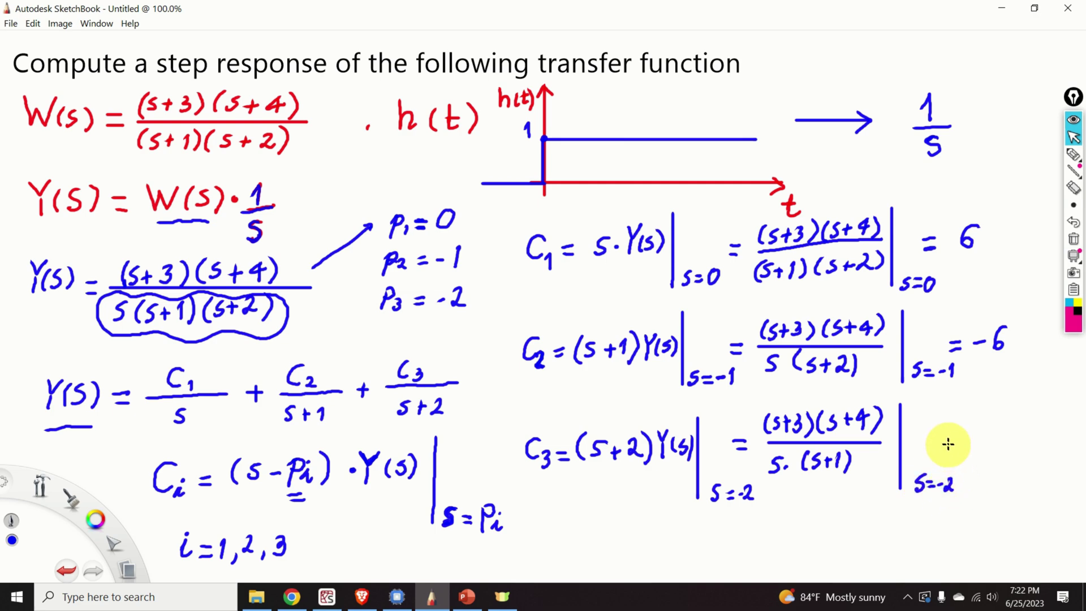
{"action": "left_click_drag", "start_coordinate": [948, 451], "coordinate": [994, 461]}
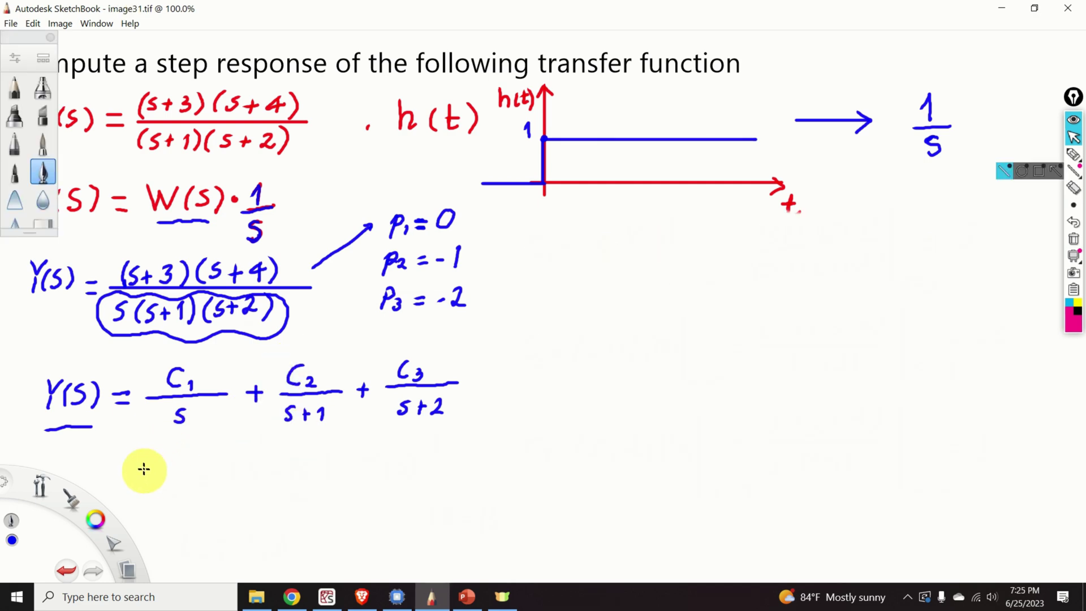
Step: Write Y(s) = 6·1/s − 6·1/(s+1) below the partial fractions
{"action": "mouse_move", "coordinate": [138, 466]}
{"action": "left_mouse_down"}
{"action": "mouse_move", "coordinate": [143, 484]}
{"action": "mouse_move", "coordinate": [174, 488]}
{"action": "mouse_move", "coordinate": [199, 472]}
{"action": "left_mouse_up"}
{"action": "left_click_drag", "start_coordinate": [189, 480], "coordinate": [199, 479]}
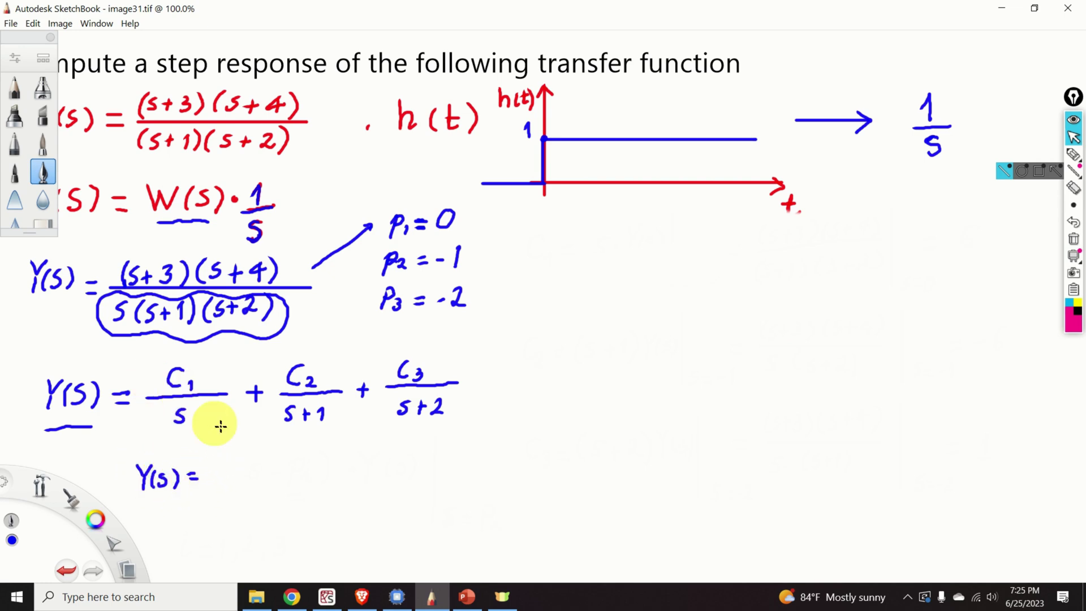
{"action": "mouse_move", "coordinate": [235, 460]}
{"action": "left_mouse_down"}
{"action": "mouse_move", "coordinate": [228, 482]}
{"action": "mouse_move", "coordinate": [269, 456]}
{"action": "mouse_move", "coordinate": [268, 473]}
{"action": "mouse_move", "coordinate": [283, 472]}
{"action": "mouse_move", "coordinate": [265, 492]}
{"action": "mouse_move", "coordinate": [278, 493]}
{"action": "mouse_move", "coordinate": [307, 468]}
{"action": "mouse_move", "coordinate": [328, 463]}
{"action": "mouse_move", "coordinate": [333, 483]}
{"action": "mouse_move", "coordinate": [351, 474]}
{"action": "mouse_move", "coordinate": [373, 447]}
{"action": "mouse_move", "coordinate": [372, 473]}
{"action": "mouse_move", "coordinate": [405, 467]}
{"action": "mouse_move", "coordinate": [387, 497]}
{"action": "left_mouse_up"}
{"action": "left_click", "coordinate": [240, 474]}
{"action": "left_click", "coordinate": [352, 473]}
{"action": "mouse_move", "coordinate": [381, 492]}
{"action": "left_mouse_down"}
{"action": "mouse_move", "coordinate": [381, 504]}
{"action": "mouse_move", "coordinate": [395, 504]}
{"action": "left_mouse_up"}
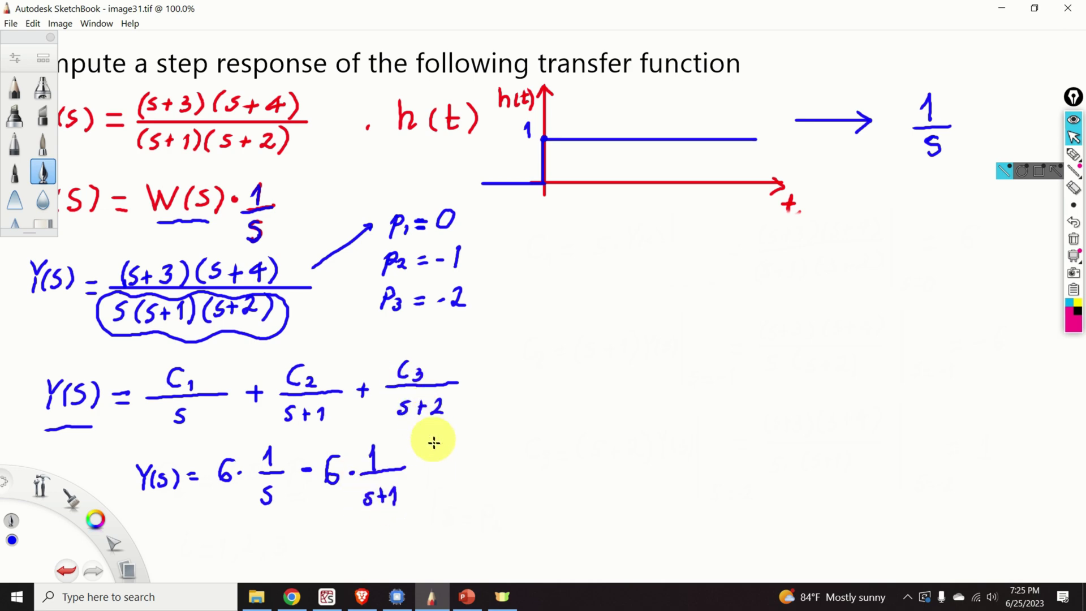
Step: Add the third term + 1·1/(s+2) and draw braces under the terms
{"action": "mouse_move", "coordinate": [415, 467]}
{"action": "left_mouse_down"}
{"action": "mouse_move", "coordinate": [442, 450]}
{"action": "mouse_move", "coordinate": [442, 477]}
{"action": "left_mouse_up"}
{"action": "left_click", "coordinate": [456, 465]}
{"action": "mouse_move", "coordinate": [483, 446]}
{"action": "left_mouse_down"}
{"action": "mouse_move", "coordinate": [486, 459]}
{"action": "mouse_move", "coordinate": [520, 462]}
{"action": "mouse_move", "coordinate": [478, 498]}
{"action": "left_mouse_up"}
{"action": "mouse_move", "coordinate": [498, 481]}
{"action": "left_mouse_down"}
{"action": "mouse_move", "coordinate": [497, 499]}
{"action": "mouse_move", "coordinate": [506, 489]}
{"action": "left_mouse_up"}
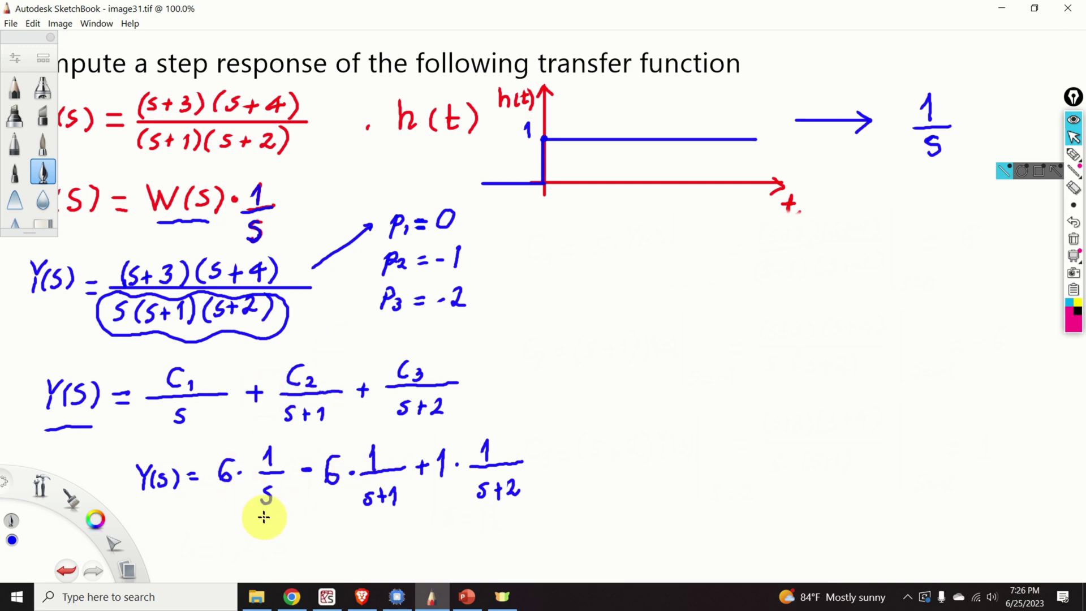
{"action": "mouse_move", "coordinate": [242, 512]}
{"action": "left_mouse_down"}
{"action": "mouse_move", "coordinate": [262, 534]}
{"action": "mouse_move", "coordinate": [286, 513]}
{"action": "mouse_move", "coordinate": [383, 528]}
{"action": "mouse_move", "coordinate": [492, 526]}
{"action": "mouse_move", "coordinate": [531, 513]}
{"action": "left_mouse_up"}
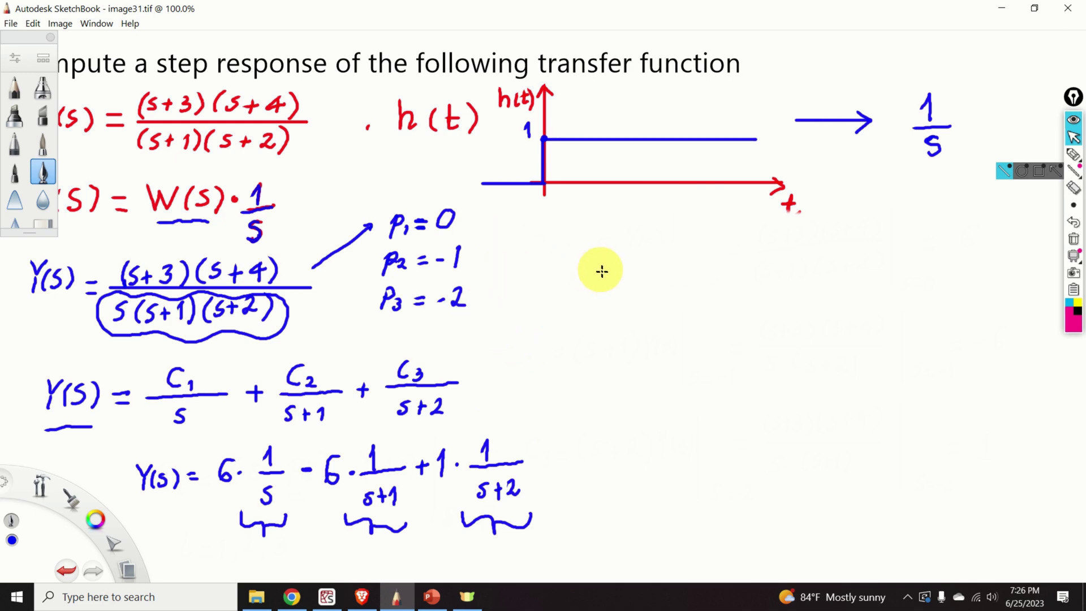
Step: Write the pair ℒ⁻¹{1/s} → h(t) → 1 below the step graph
{"action": "mouse_move", "coordinate": [534, 228]}
{"action": "left_mouse_down"}
{"action": "mouse_move", "coordinate": [528, 248]}
{"action": "mouse_move", "coordinate": [539, 253]}
{"action": "left_mouse_up"}
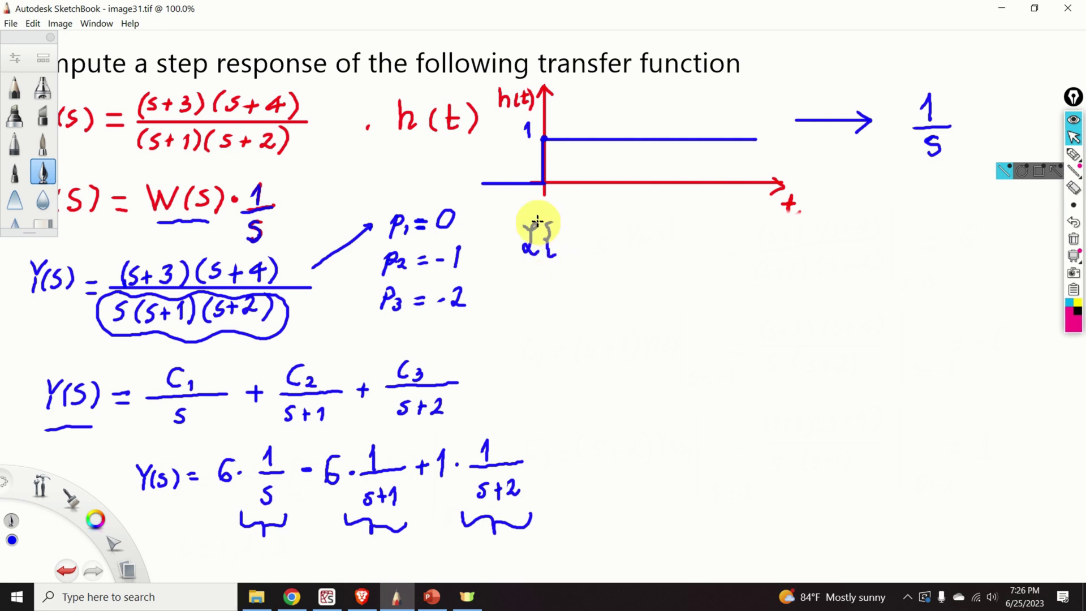
{"action": "left_click_drag", "start_coordinate": [541, 209], "coordinate": [543, 218]}
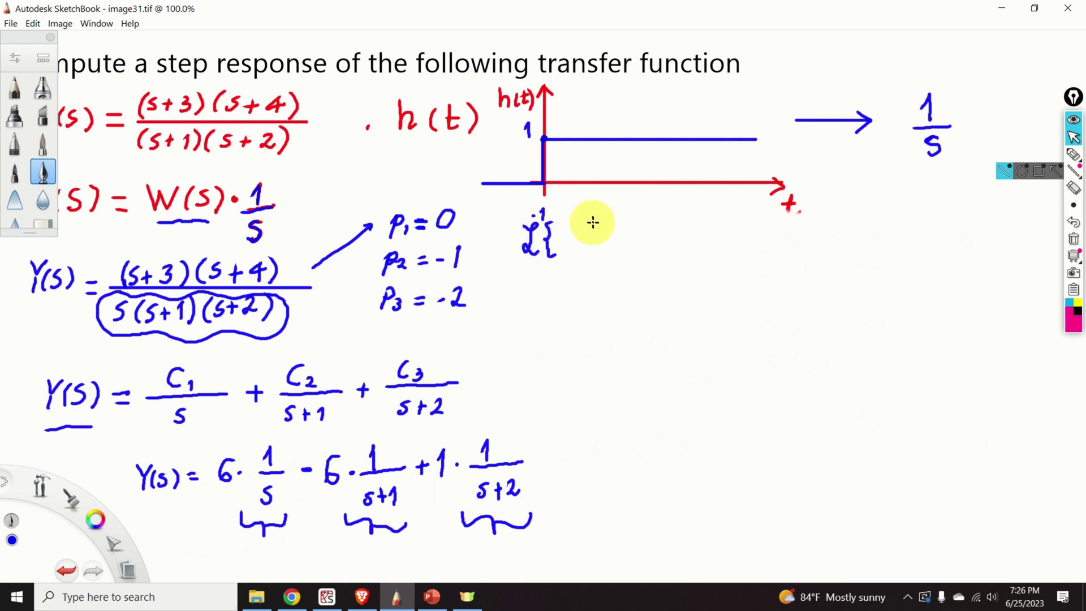
{"action": "left_click_drag", "start_coordinate": [596, 235], "coordinate": [594, 254]}
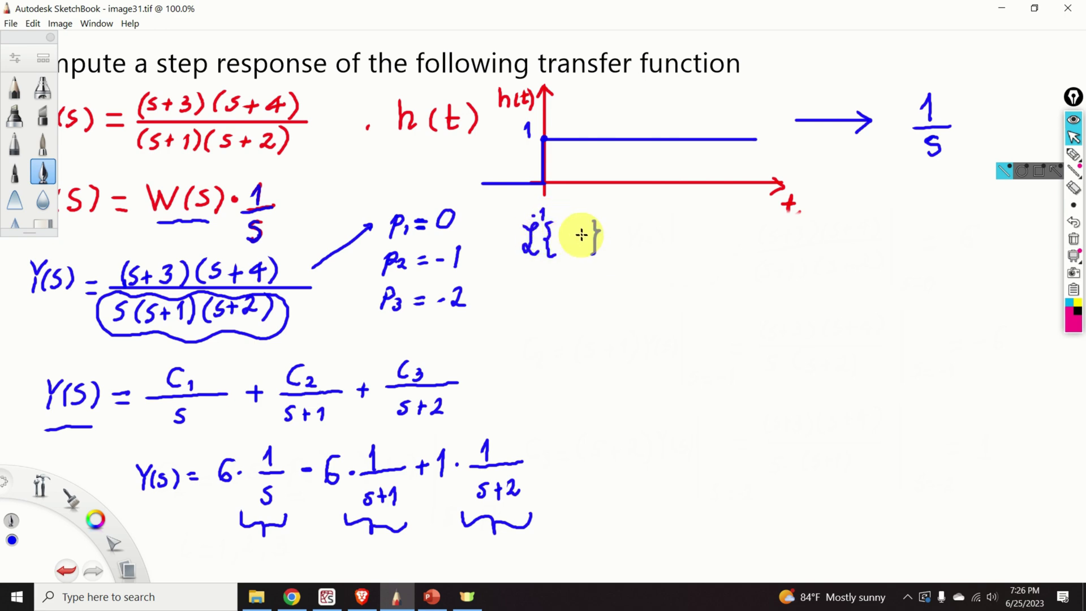
{"action": "mouse_move", "coordinate": [569, 225]}
{"action": "left_mouse_down"}
{"action": "mouse_move", "coordinate": [577, 244]}
{"action": "mouse_move", "coordinate": [569, 261]}
{"action": "left_mouse_up"}
{"action": "mouse_move", "coordinate": [620, 236]}
{"action": "left_mouse_down"}
{"action": "mouse_move", "coordinate": [654, 235]}
{"action": "mouse_move", "coordinate": [638, 242]}
{"action": "mouse_move", "coordinate": [677, 254]}
{"action": "mouse_move", "coordinate": [712, 248]}
{"action": "left_mouse_up"}
{"action": "mouse_move", "coordinate": [707, 234]}
{"action": "left_mouse_down"}
{"action": "mouse_move", "coordinate": [720, 233]}
{"action": "mouse_move", "coordinate": [726, 252]}
{"action": "left_mouse_up"}
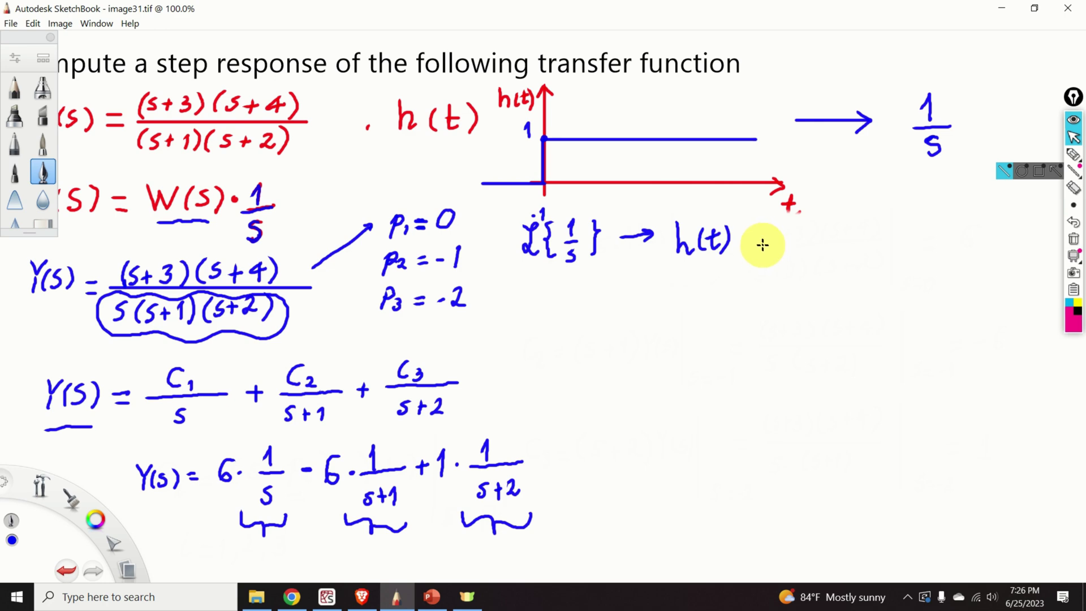
{"action": "mouse_move", "coordinate": [747, 239]}
{"action": "left_mouse_down"}
{"action": "mouse_move", "coordinate": [776, 237]}
{"action": "mouse_move", "coordinate": [768, 243]}
{"action": "left_mouse_up"}
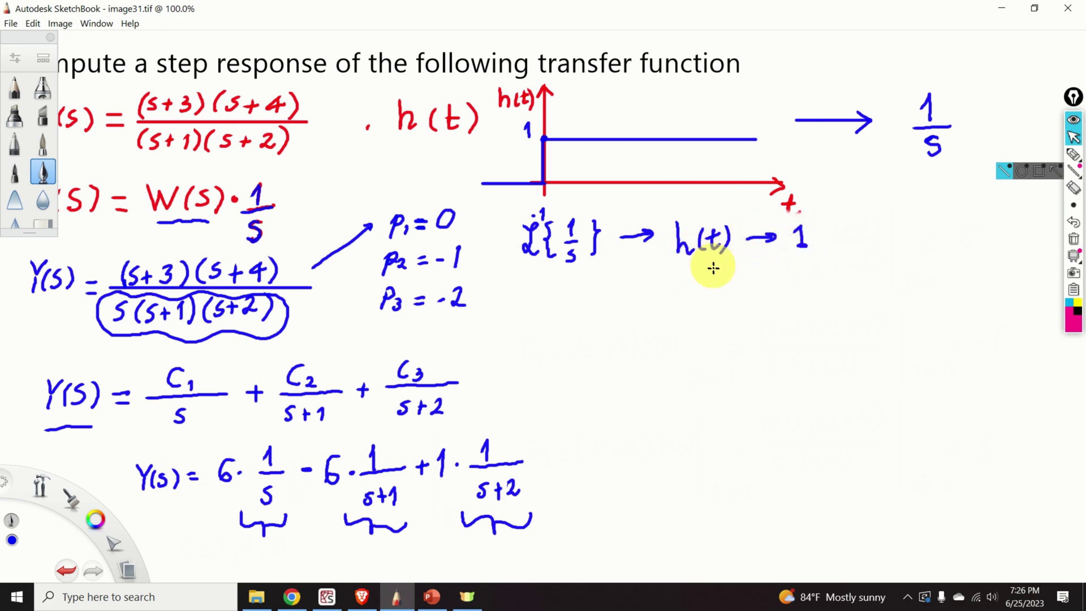
Step: Write the second pair ℒ⁻¹{1/(s+a)} → e^-at·h(t) beneath the first
{"action": "mouse_move", "coordinate": [526, 281]}
{"action": "left_mouse_down"}
{"action": "mouse_move", "coordinate": [529, 307]}
{"action": "mouse_move", "coordinate": [565, 272]}
{"action": "left_mouse_up"}
{"action": "left_click_drag", "start_coordinate": [566, 315], "coordinate": [564, 318]}
{"action": "left_click_drag", "start_coordinate": [589, 271], "coordinate": [591, 293]}
{"action": "mouse_move", "coordinate": [568, 297]}
{"action": "left_mouse_down"}
{"action": "mouse_move", "coordinate": [624, 294]}
{"action": "mouse_move", "coordinate": [582, 323]}
{"action": "mouse_move", "coordinate": [602, 319]}
{"action": "left_mouse_up"}
{"action": "mouse_move", "coordinate": [595, 312]}
{"action": "left_mouse_down"}
{"action": "mouse_move", "coordinate": [595, 327]}
{"action": "mouse_move", "coordinate": [622, 326]}
{"action": "left_mouse_up"}
{"action": "mouse_move", "coordinate": [636, 270]}
{"action": "left_mouse_down"}
{"action": "mouse_move", "coordinate": [641, 299]}
{"action": "mouse_move", "coordinate": [684, 288]}
{"action": "left_mouse_up"}
{"action": "mouse_move", "coordinate": [676, 284]}
{"action": "left_mouse_down"}
{"action": "mouse_move", "coordinate": [726, 287]}
{"action": "mouse_move", "coordinate": [711, 291]}
{"action": "mouse_move", "coordinate": [718, 304]}
{"action": "mouse_move", "coordinate": [737, 294]}
{"action": "mouse_move", "coordinate": [738, 272]}
{"action": "mouse_move", "coordinate": [783, 263]}
{"action": "left_mouse_up"}
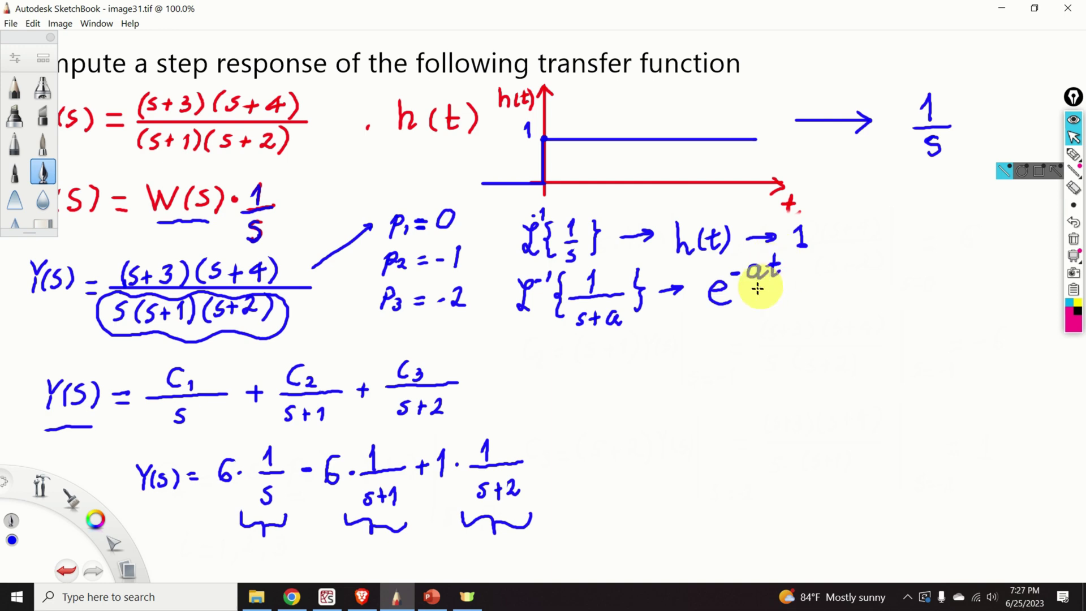
{"action": "left_click_drag", "start_coordinate": [711, 290], "coordinate": [733, 299]}
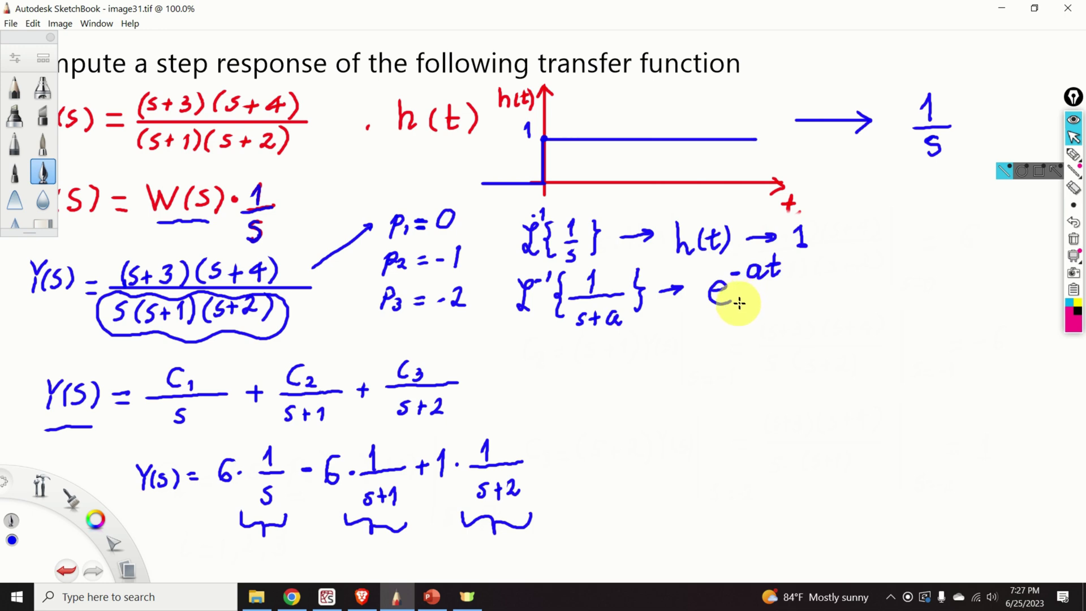
{"action": "left_click", "coordinate": [781, 298]}
{"action": "left_click_drag", "start_coordinate": [797, 275], "coordinate": [820, 301]}
{"action": "mouse_move", "coordinate": [827, 278]}
{"action": "left_mouse_down"}
{"action": "mouse_move", "coordinate": [824, 303]}
{"action": "mouse_move", "coordinate": [848, 283]}
{"action": "mouse_move", "coordinate": [853, 303]}
{"action": "left_mouse_up"}
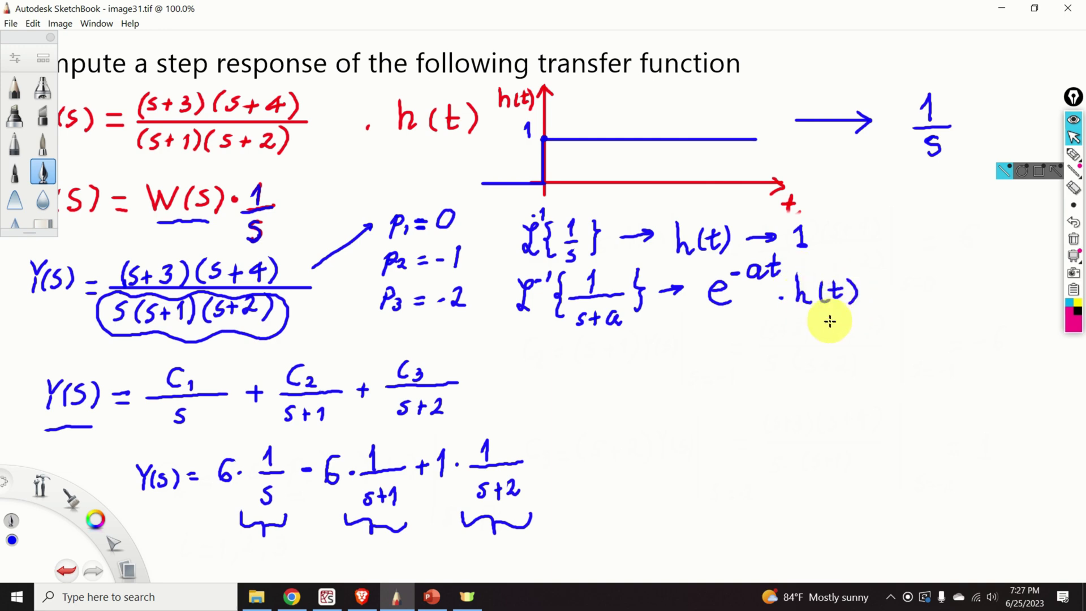